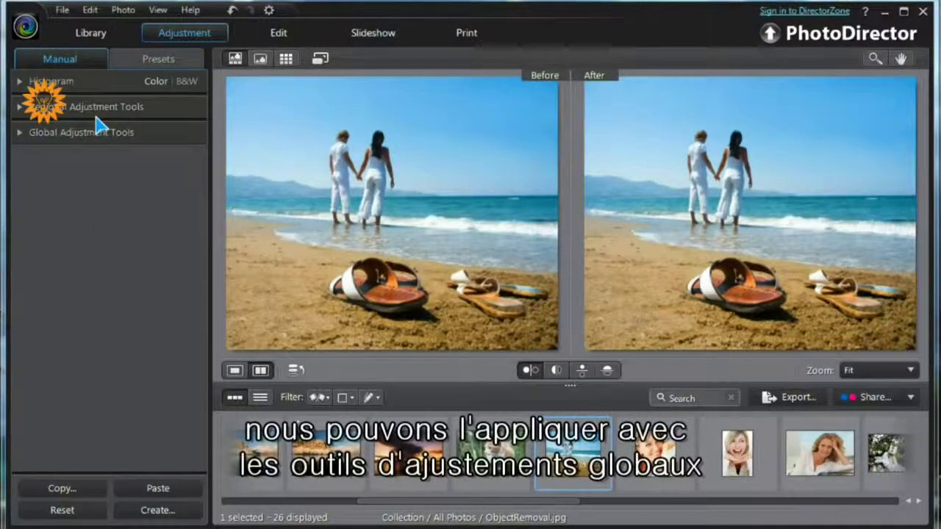
- Enable the global White Balance adjustment on the beach photo and set its temperature to 36
left_click(21, 134)
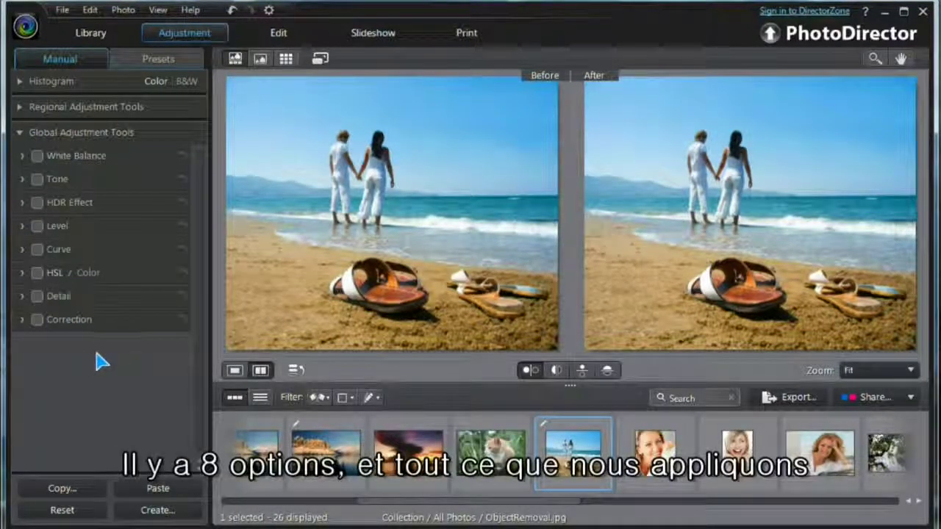
left_click(35, 156)
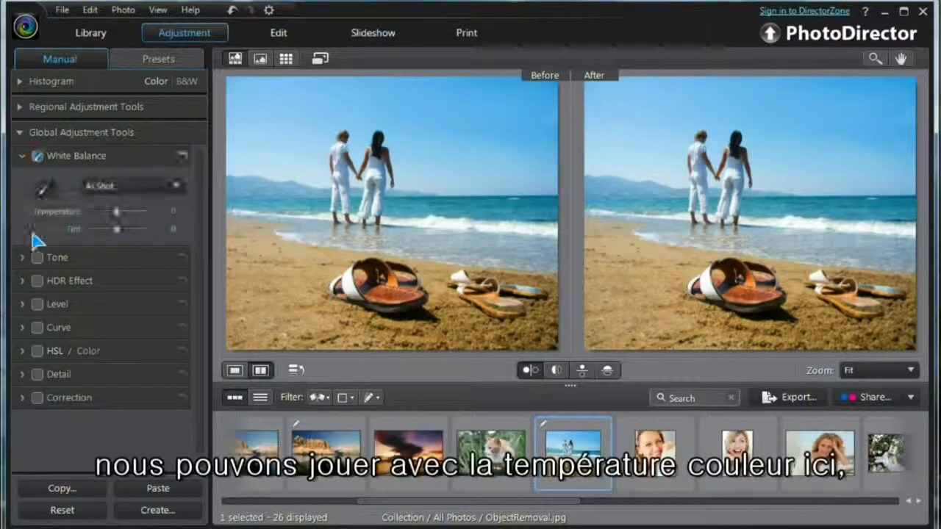
mouse_move(117, 214)
left_mouse_down()
mouse_move(133, 216)
mouse_move(125, 220)
left_mouse_up()
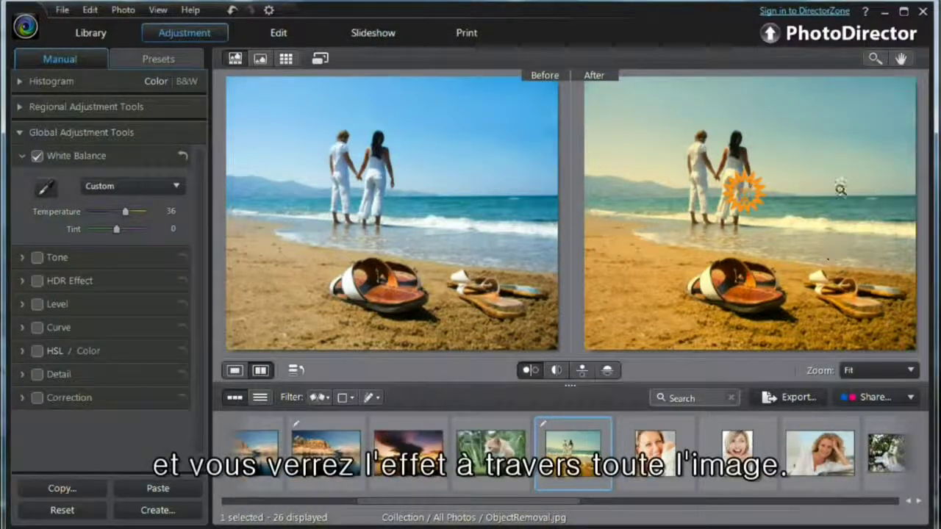
- Apply the global HDR Effect to the beach photo with a higher glow strength, glow radius 14 and edge strength 29
left_click(36, 281)
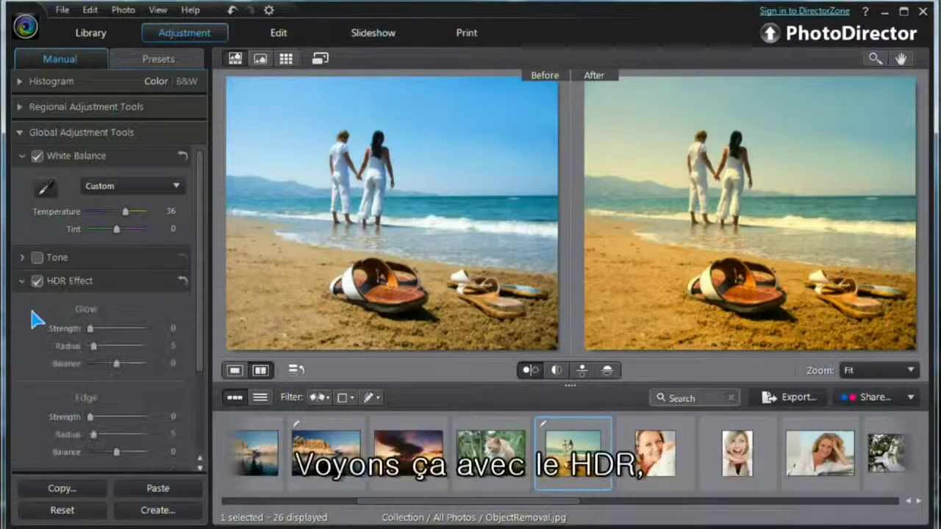
left_click_drag(95, 336, 105, 353)
left_click_drag(94, 418, 105, 418)
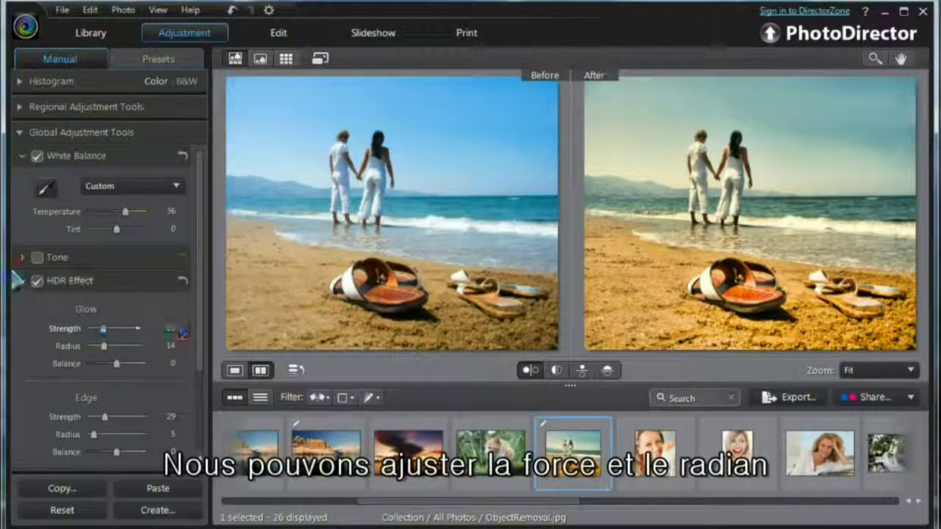
left_click(23, 281)
left_click(22, 156)
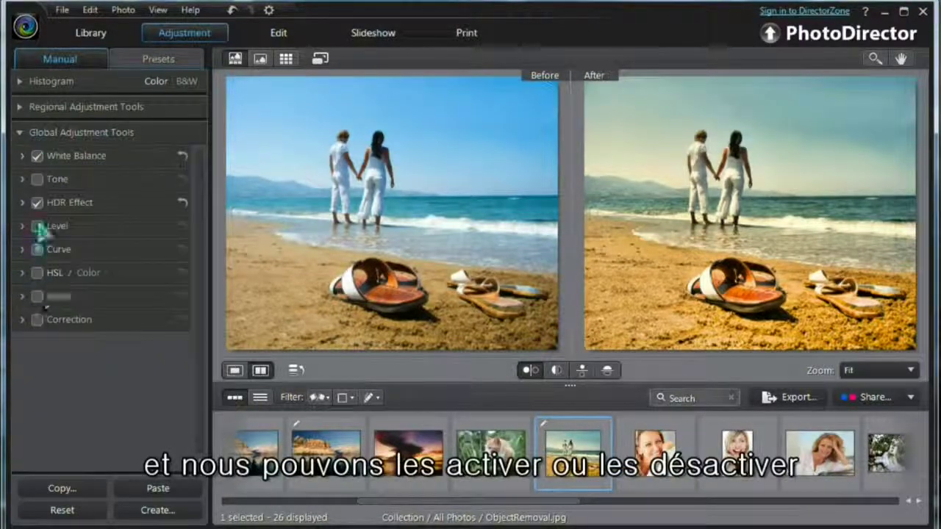
- Compare the beach photo with the HDR Effect switched off and on again
left_click(37, 203)
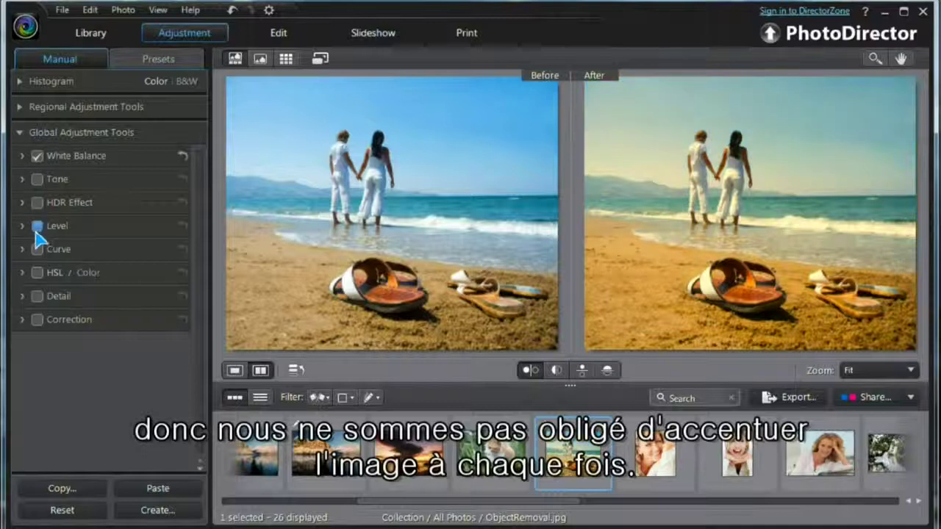
left_click(37, 203)
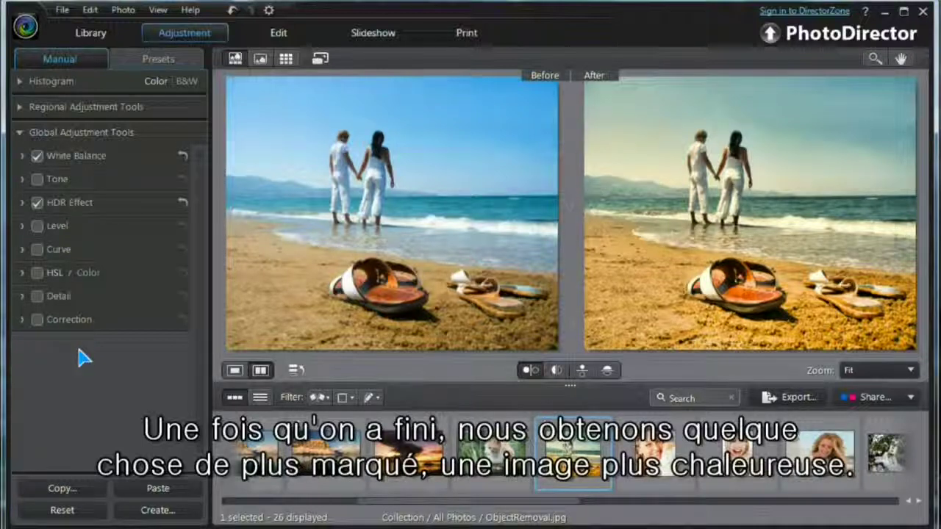
left_click(19, 134)
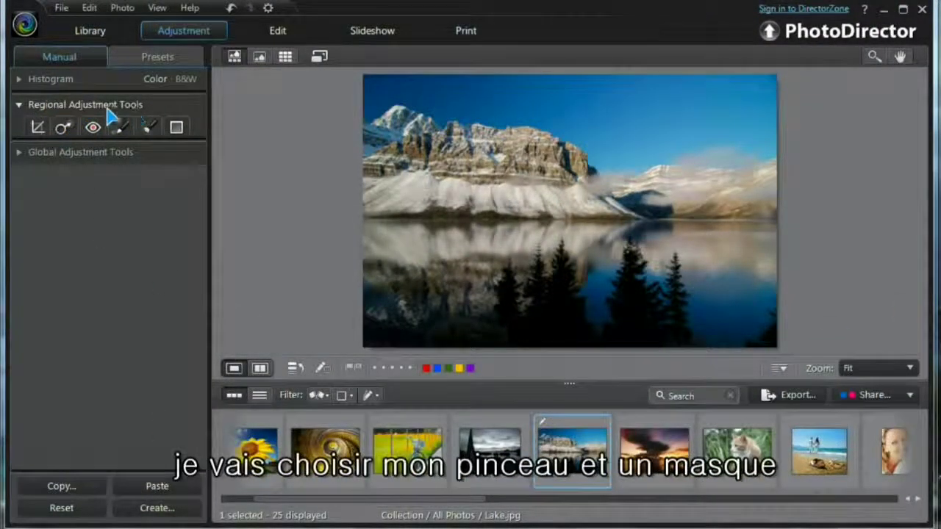
- Show the lake photo before and after side by side and paint a new intelligent mask over the mountain with a size 14 brush
left_click(150, 130)
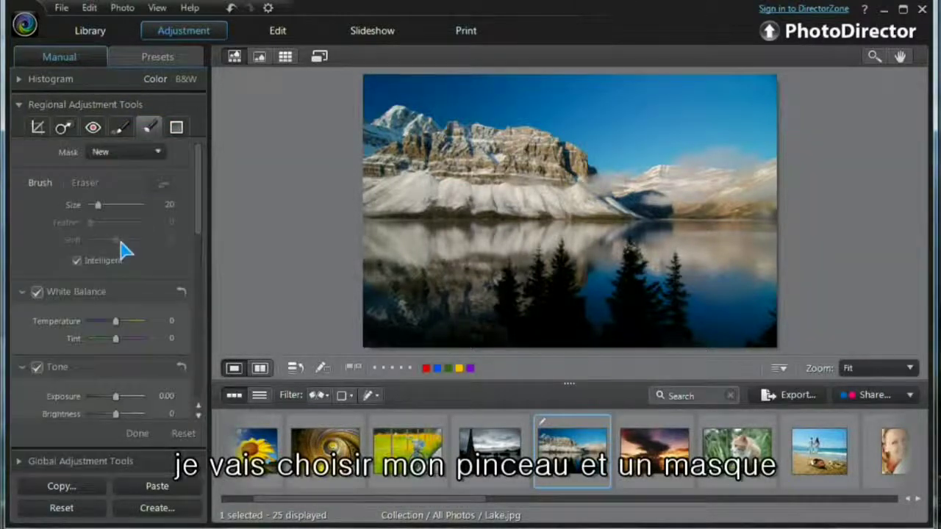
left_click(158, 153)
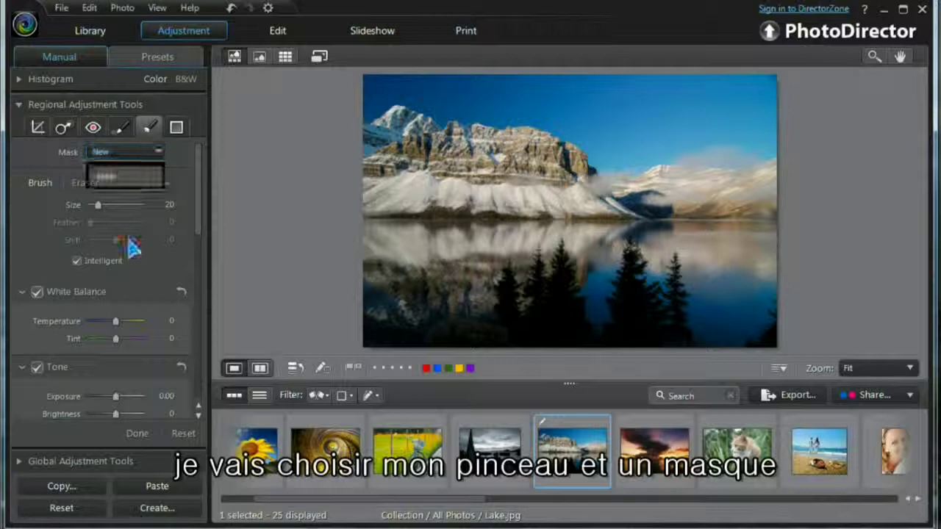
left_click(121, 182)
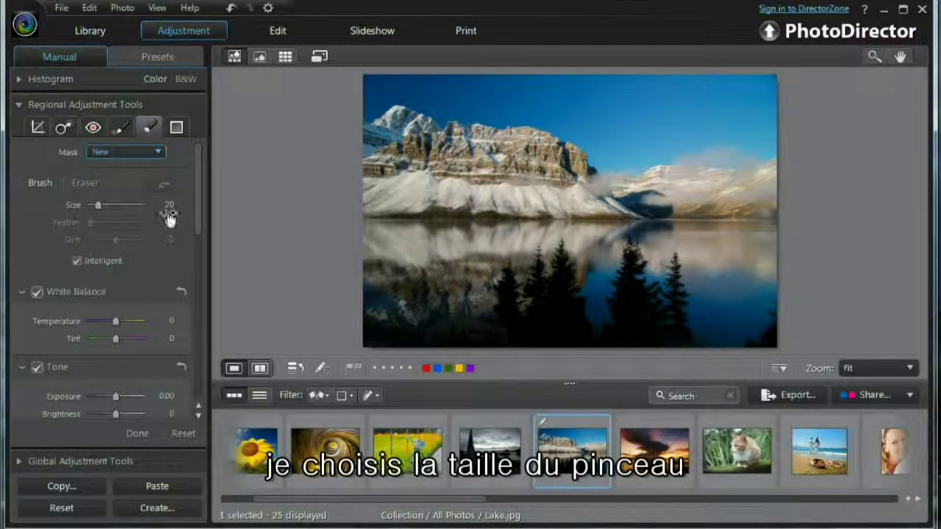
left_click_drag(98, 205, 98, 205)
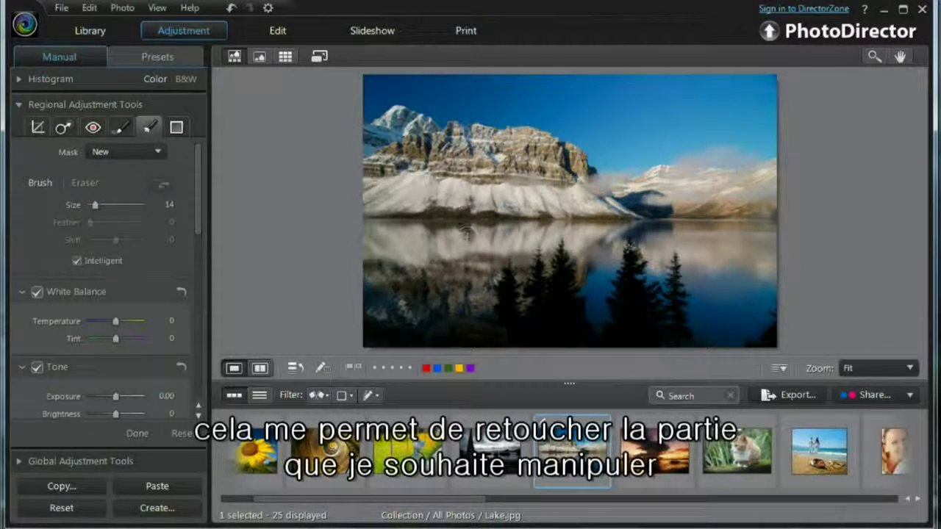
left_click(262, 369)
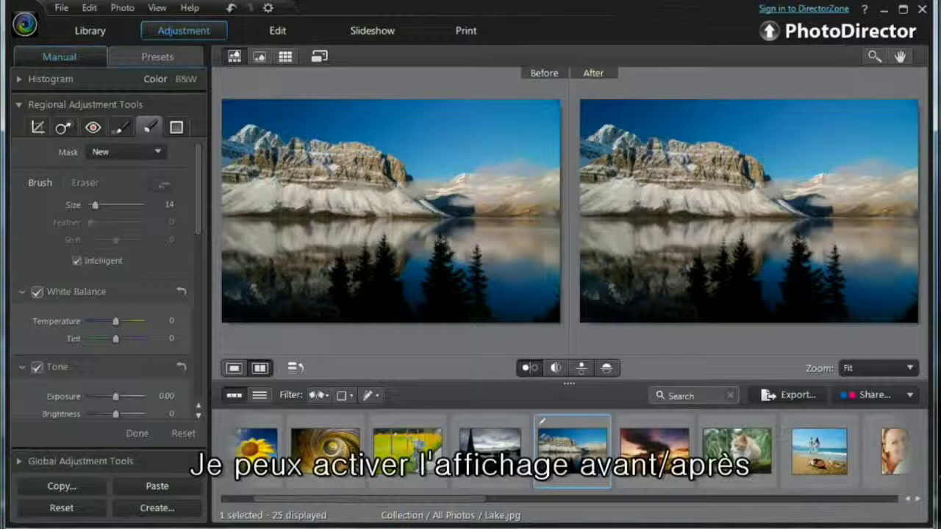
left_click(739, 118)
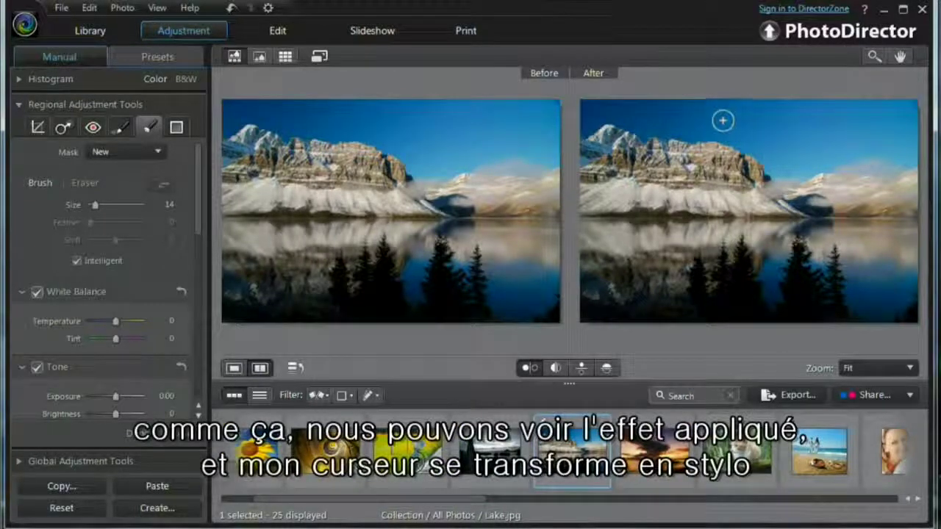
mouse_move(581, 199)
left_mouse_down()
mouse_move(611, 177)
mouse_move(666, 162)
mouse_move(625, 176)
mouse_move(684, 184)
mouse_move(735, 213)
mouse_move(750, 243)
left_mouse_up()
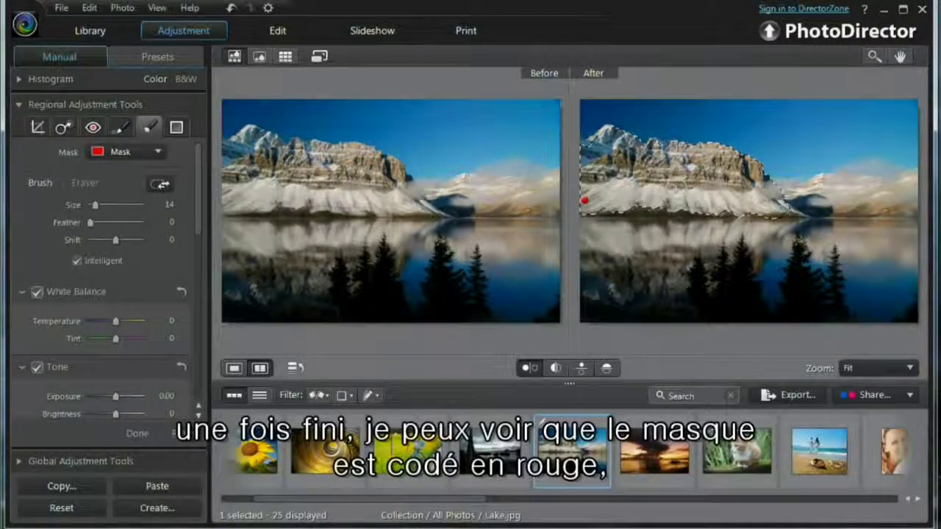
- Warm and sharpen the masked mountain with temperature 23, tint 14 and a sharpness amount of 43
left_click(352, 168)
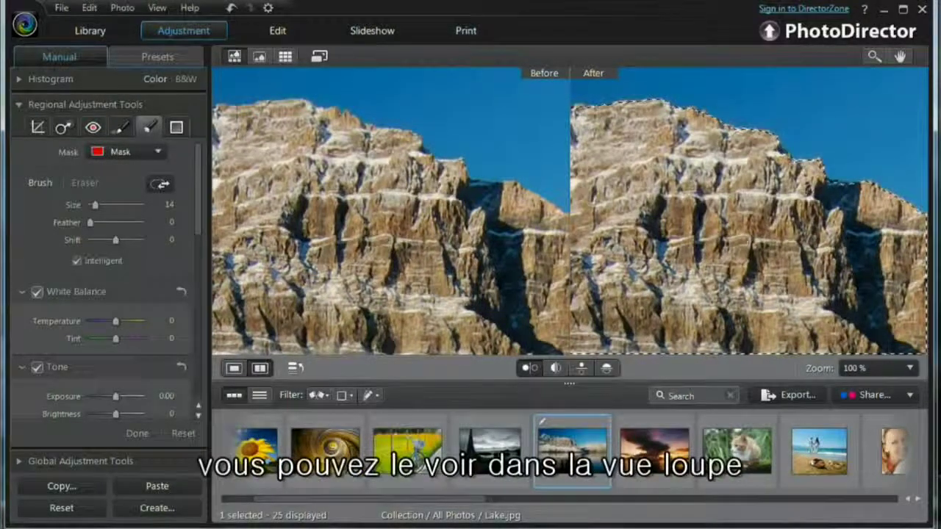
left_click_drag(352, 153, 430, 243)
left_click(371, 223)
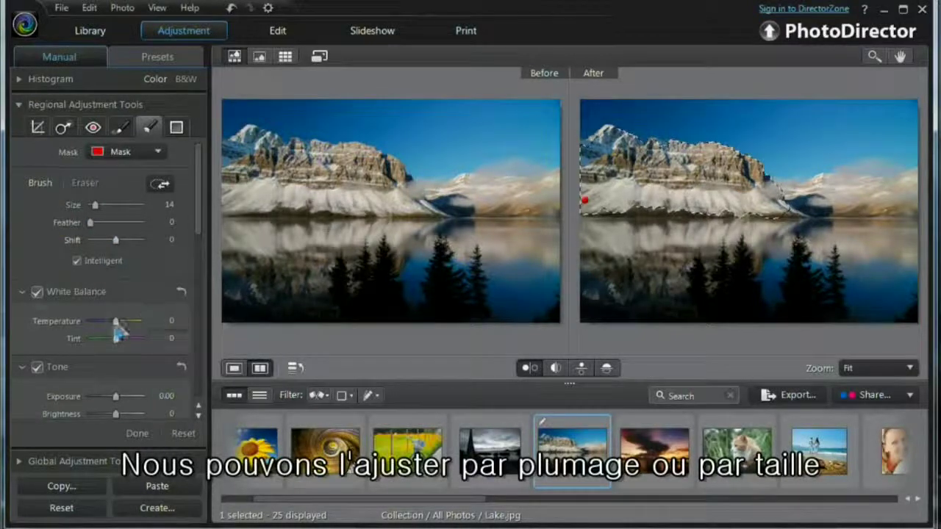
left_click_drag(114, 324, 117, 327)
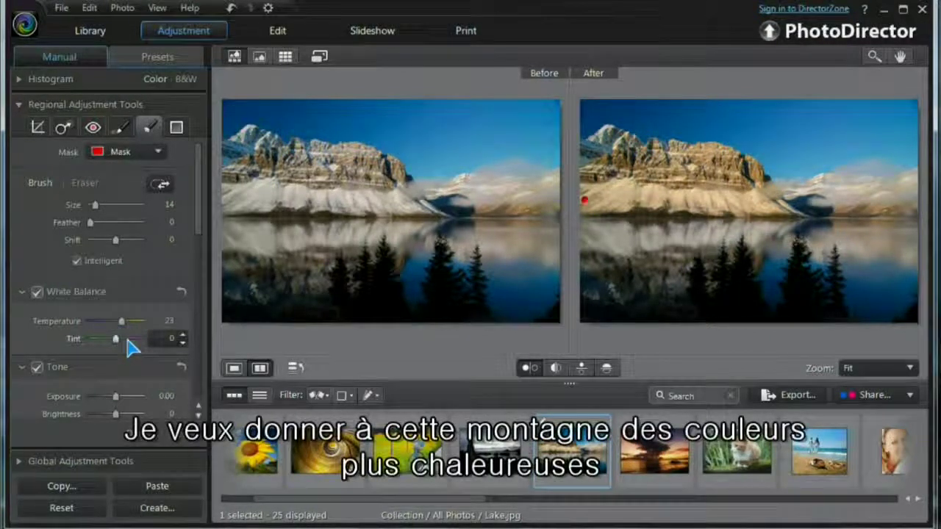
left_click_drag(126, 348, 125, 349)
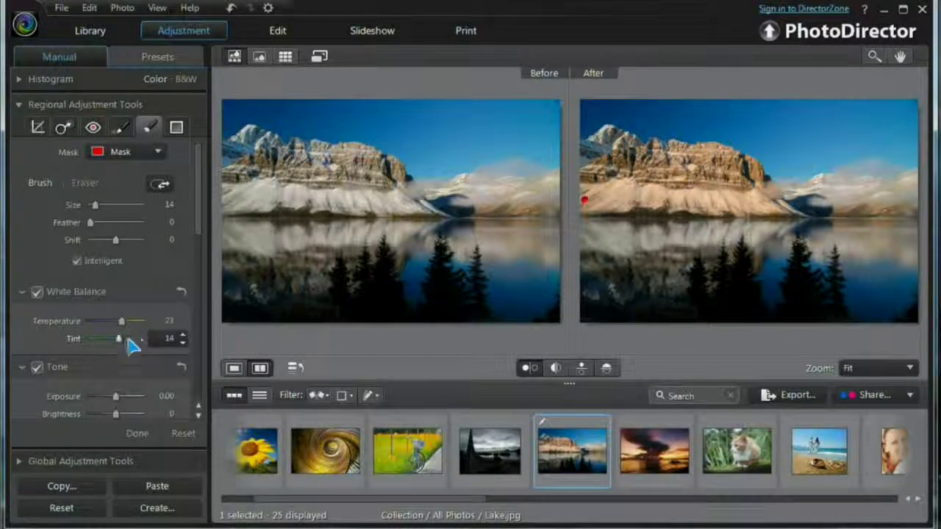
left_click_drag(202, 245, 224, 377)
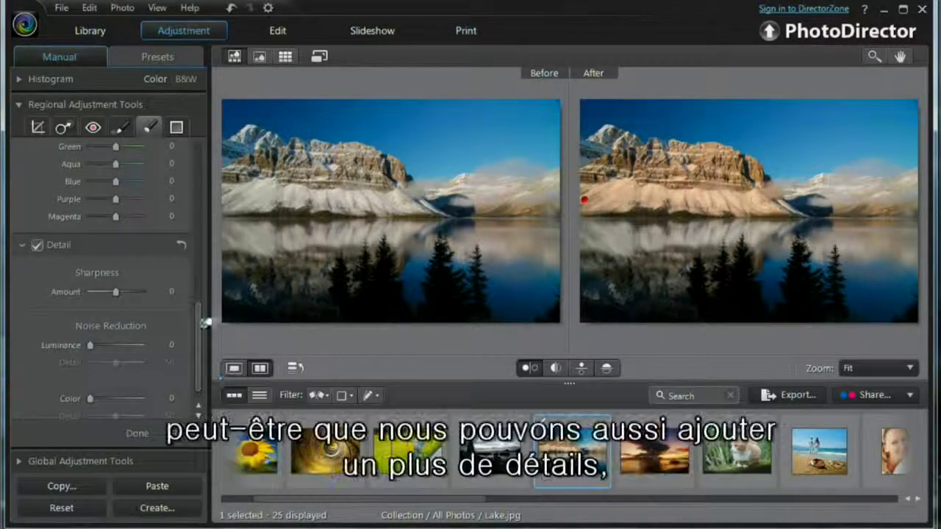
left_click_drag(116, 292, 129, 304)
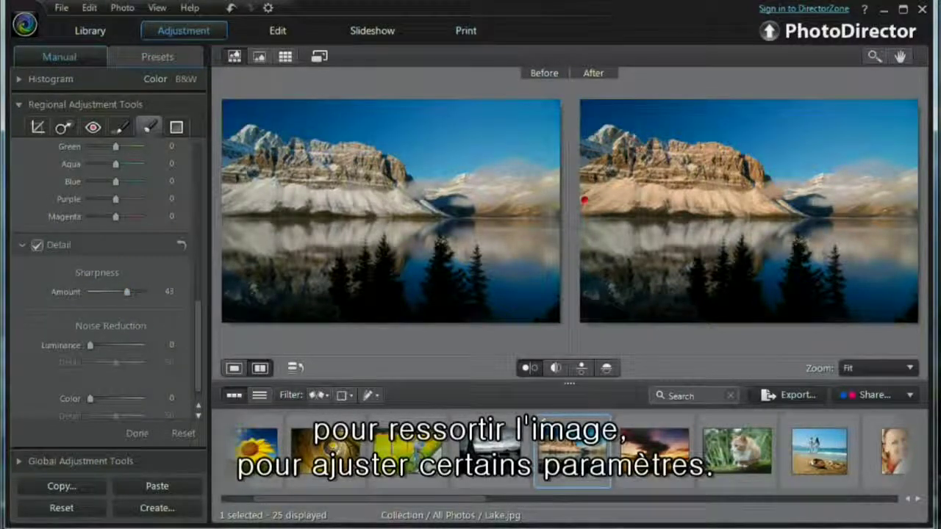
- Add a gradient mask from the sky's upper edge down into the lake and set its temperature to 26 and tint to 17
left_click(176, 128)
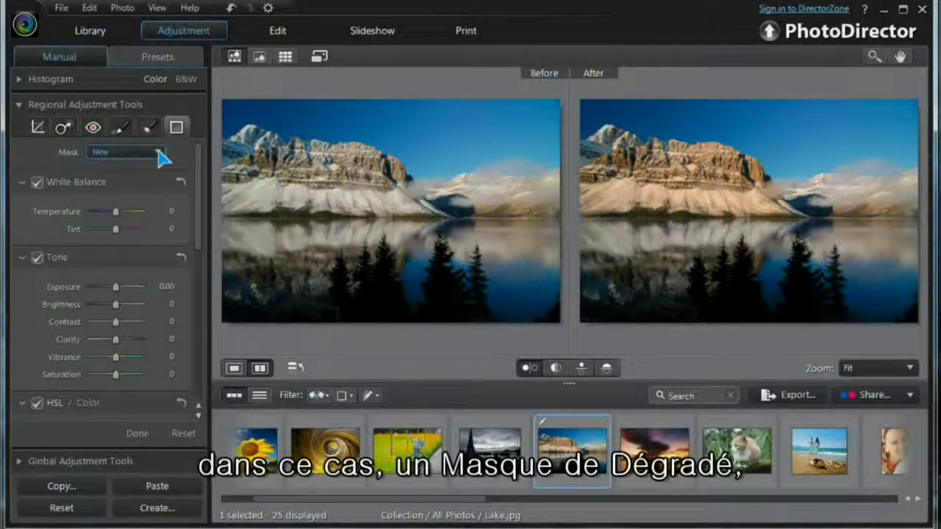
left_click(158, 153)
left_click(140, 175)
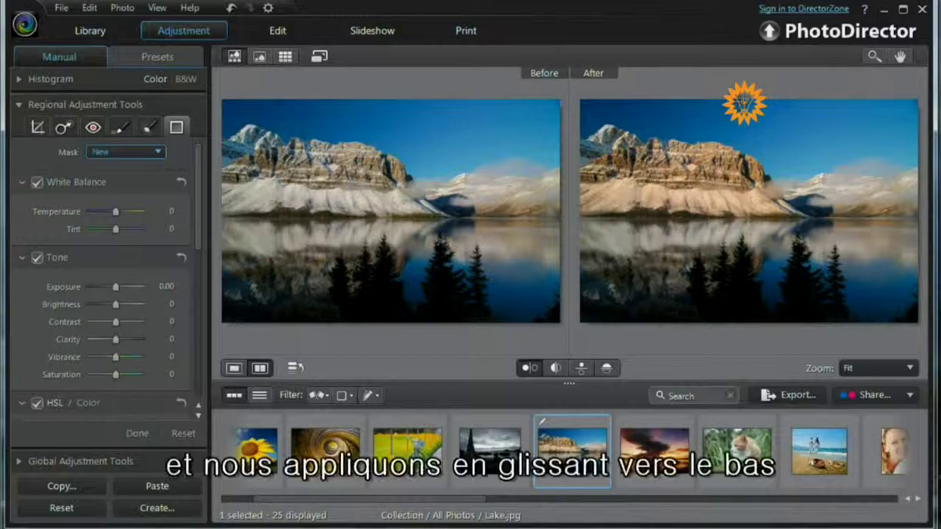
left_click_drag(741, 98, 745, 300)
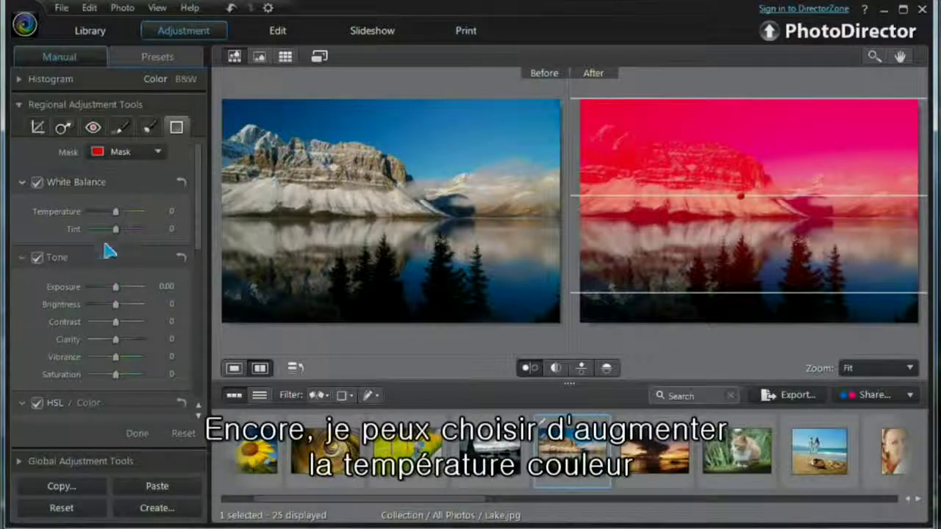
left_click_drag(118, 211, 124, 215)
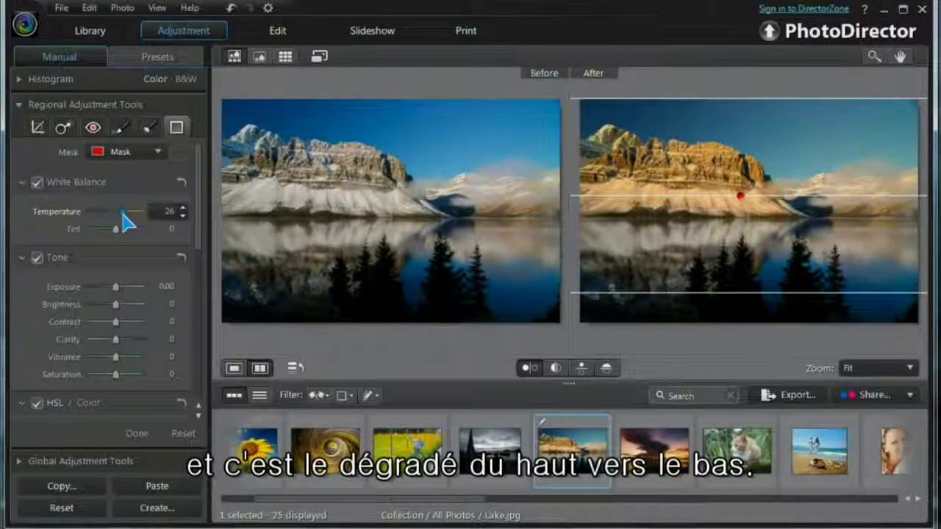
left_click(123, 229)
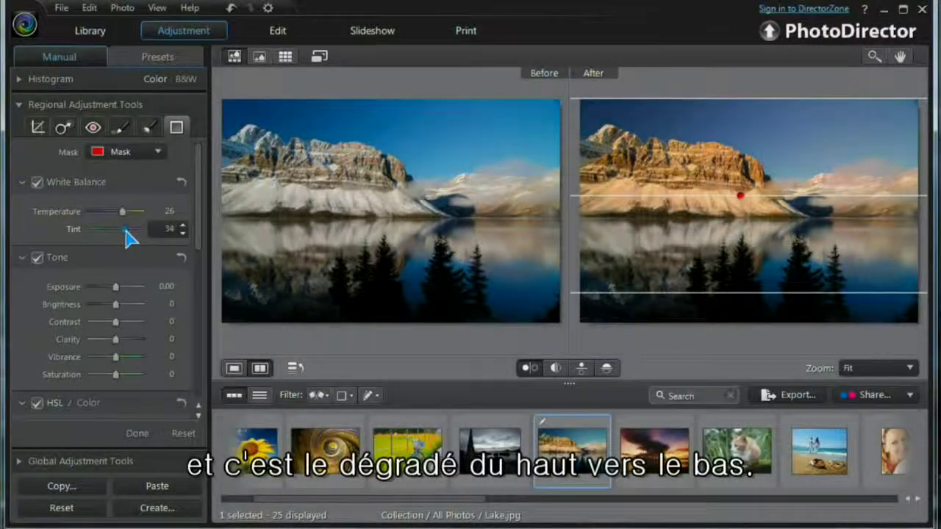
left_click_drag(125, 237, 121, 232)
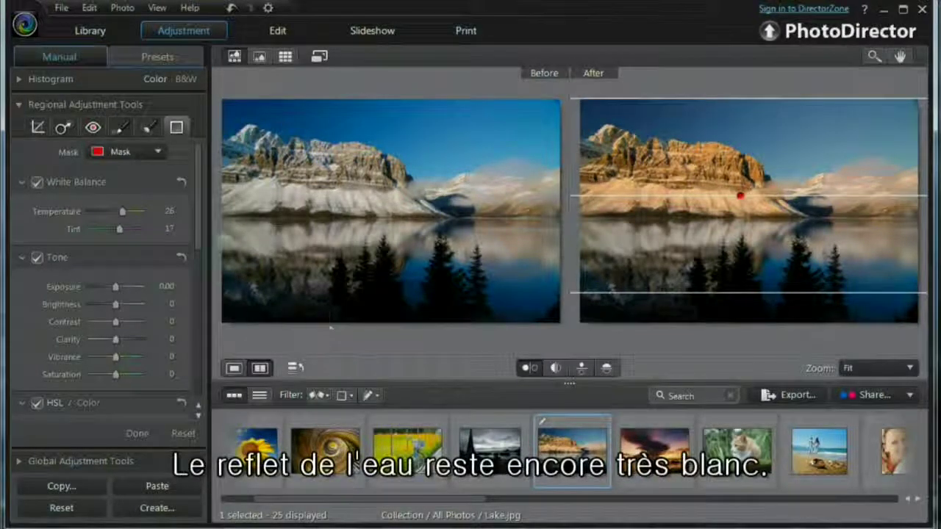
- Add a second gradient mask from the photo's lower edge up to the shoreline and set its temperature to 26
left_click(157, 152)
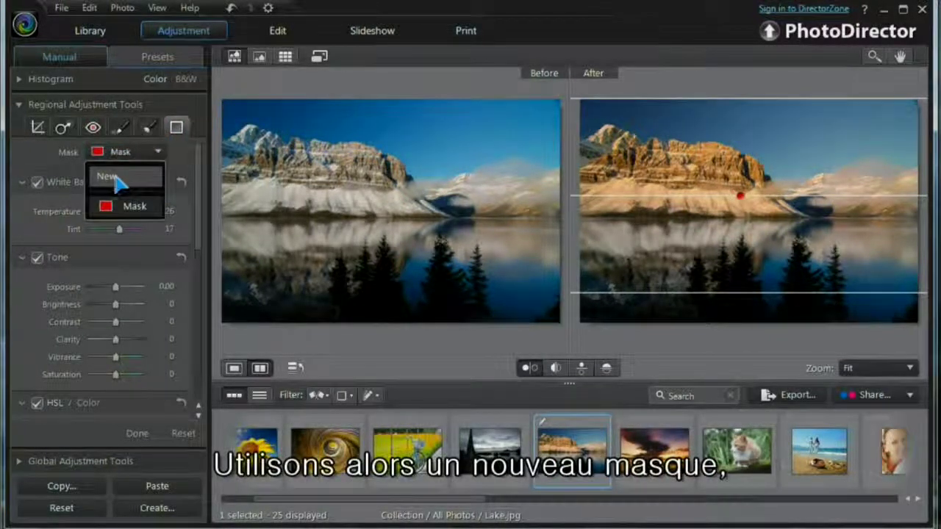
left_click(114, 180)
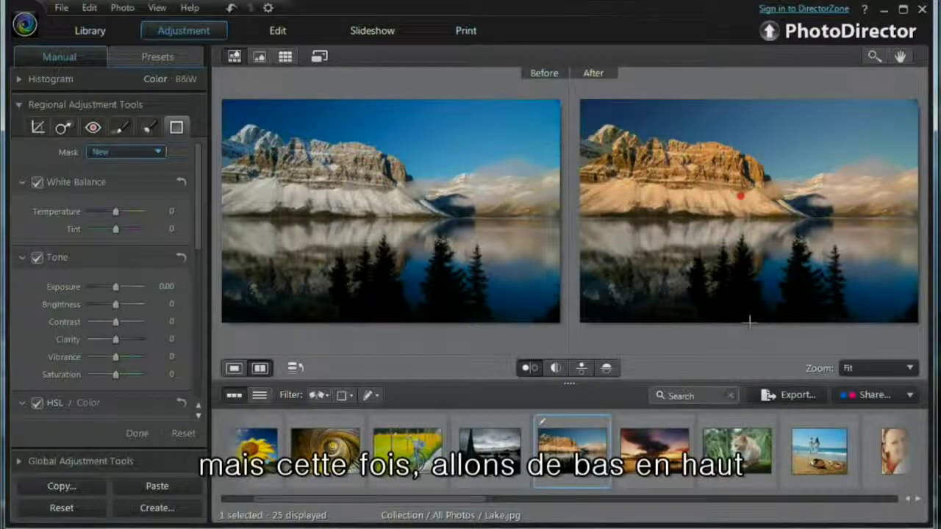
left_click_drag(753, 309, 736, 216)
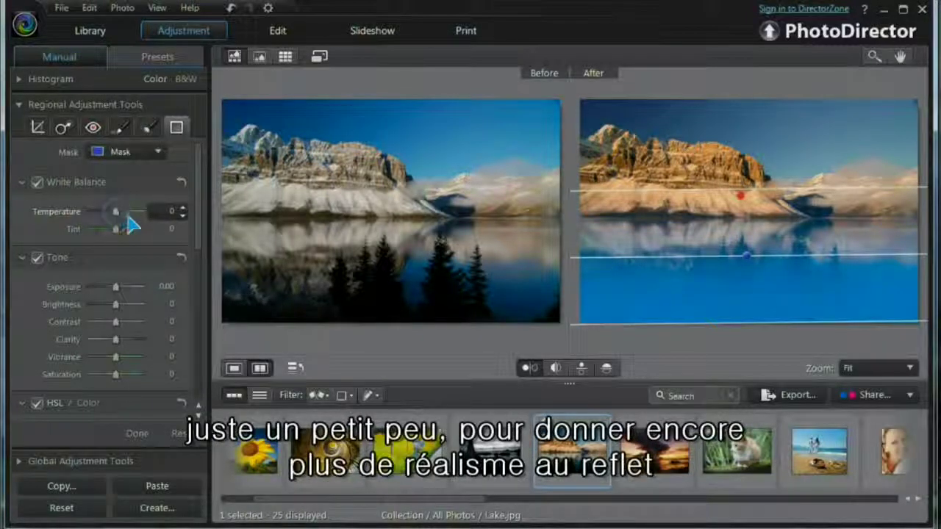
left_click_drag(123, 213, 123, 213)
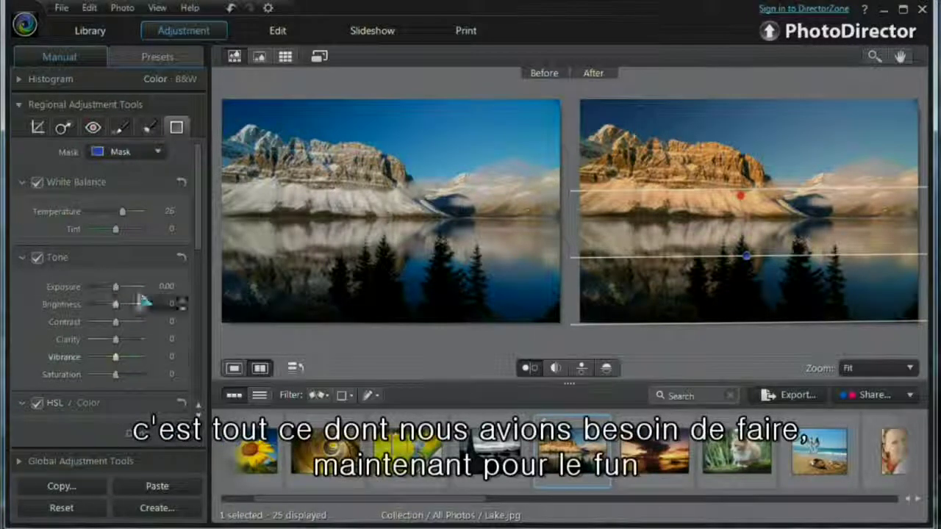
- Add a third gradient mask running from the photo's right edge towards the left and set its brightness to 11
left_click(125, 152)
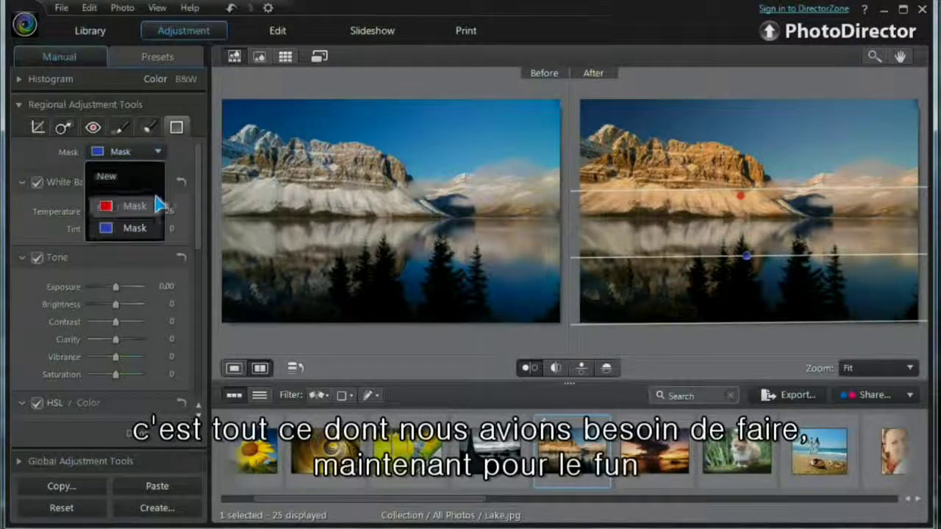
left_click(118, 178)
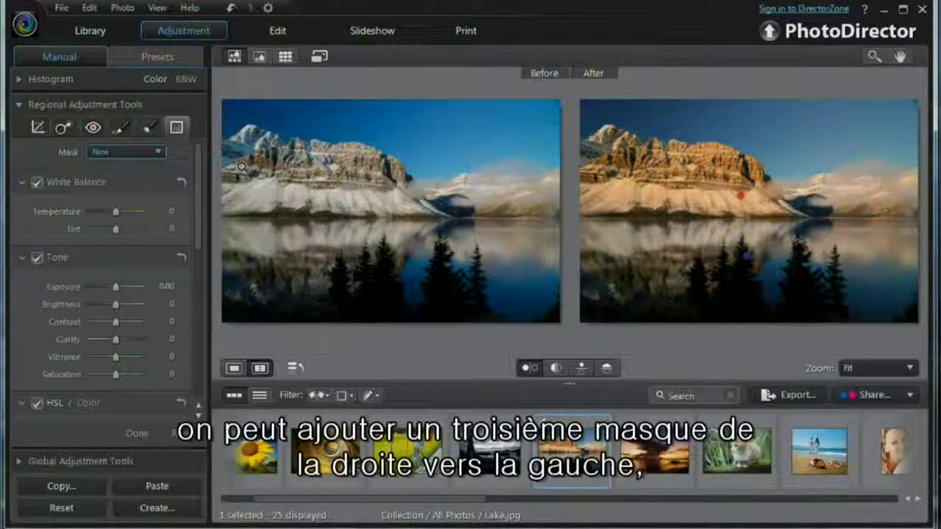
left_click_drag(919, 197, 612, 209)
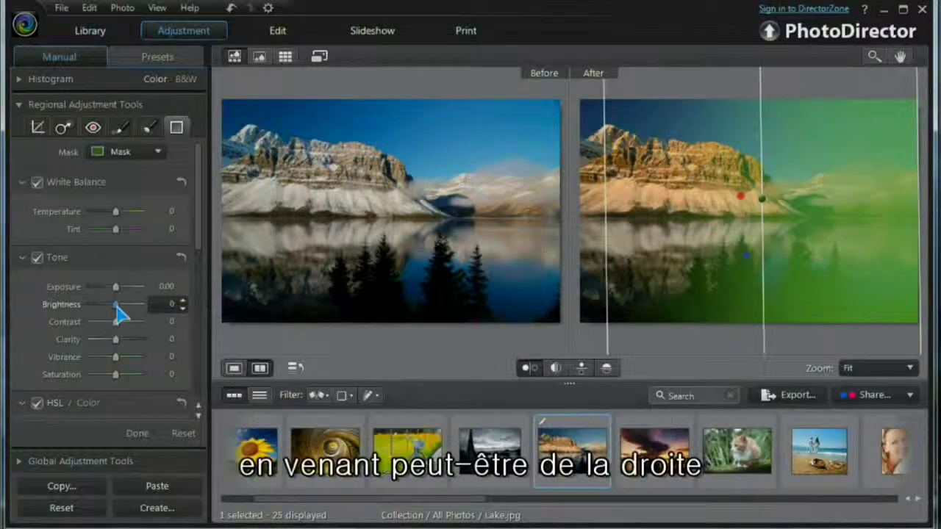
left_click_drag(127, 307, 119, 307)
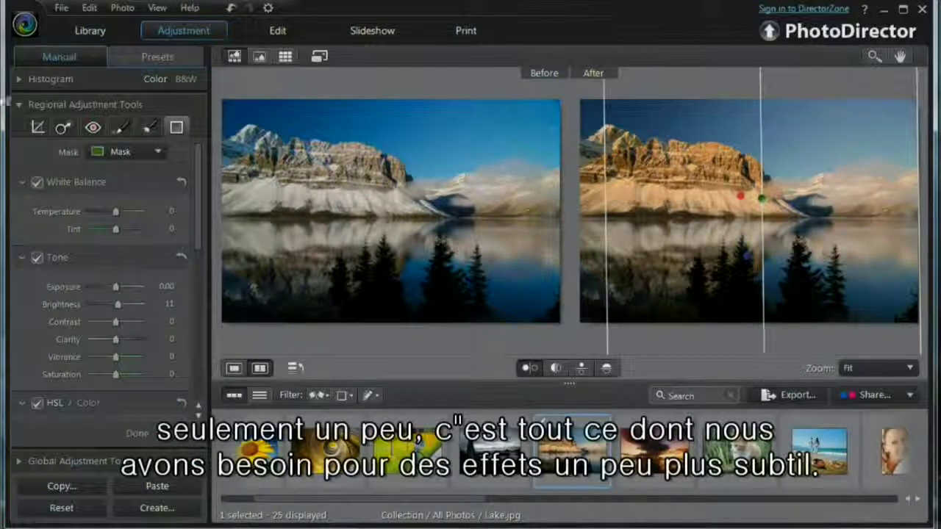
left_click(21, 105)
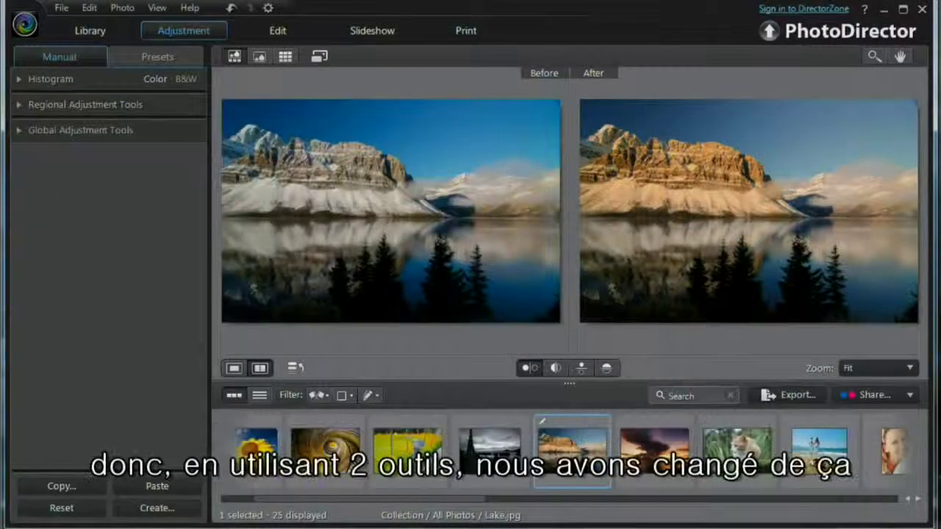